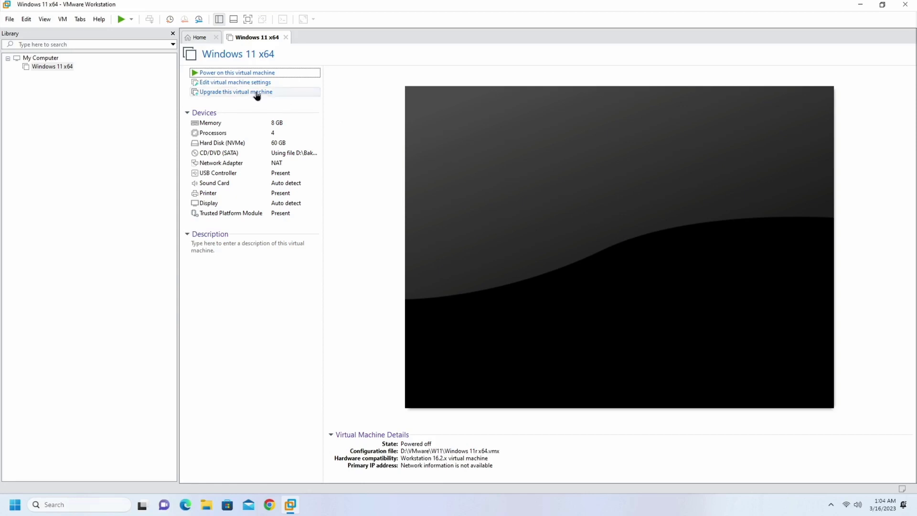
# - Start the Windows 11 x64 VM and select the first line of the AMD-V disabled error
pyautogui.click(224, 73)
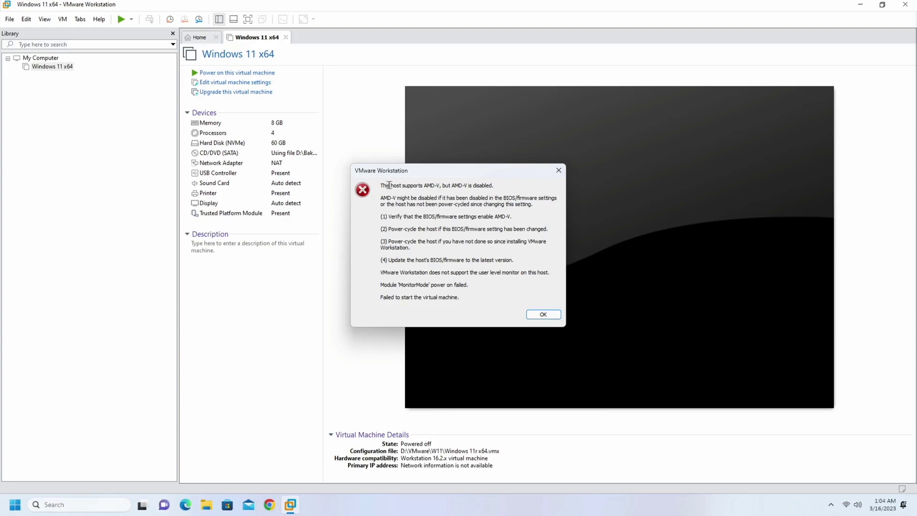
pyautogui.moveTo(381, 185); pyautogui.dragTo(494, 186)
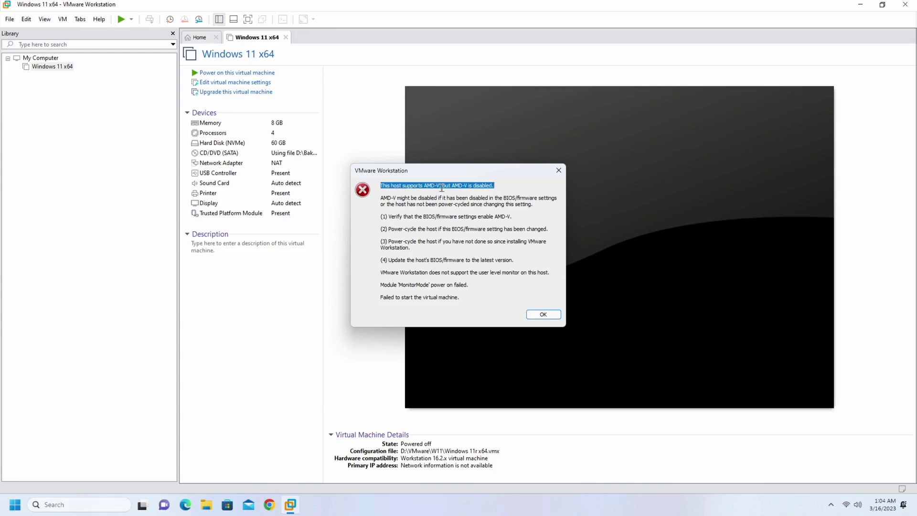
pyautogui.click(447, 506)
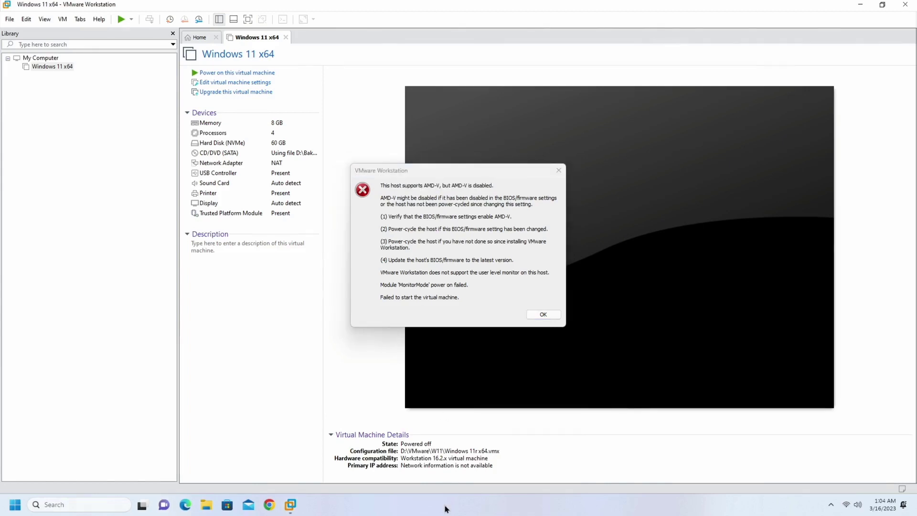
# - Launch Task Manager from the taskbar and view the CPU performance page showing Virtualization: Disabled
pyautogui.rightClick(448, 506)
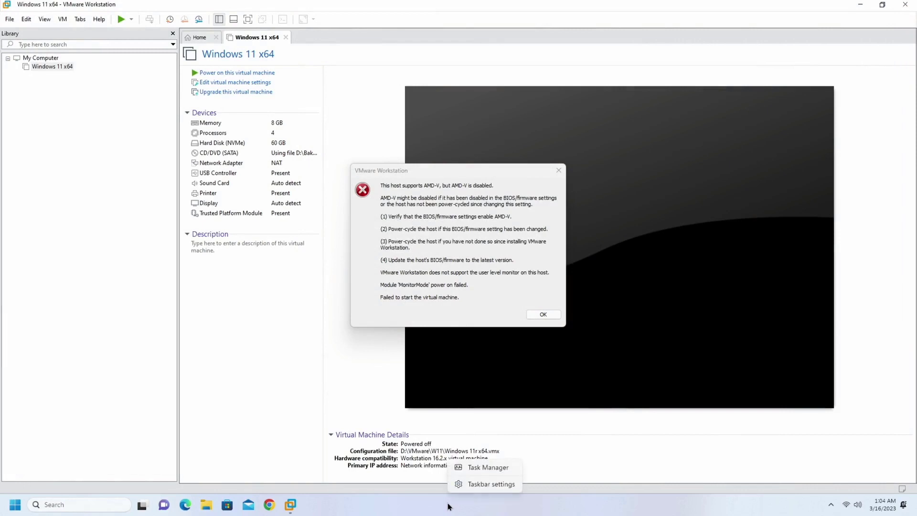
pyautogui.click(468, 468)
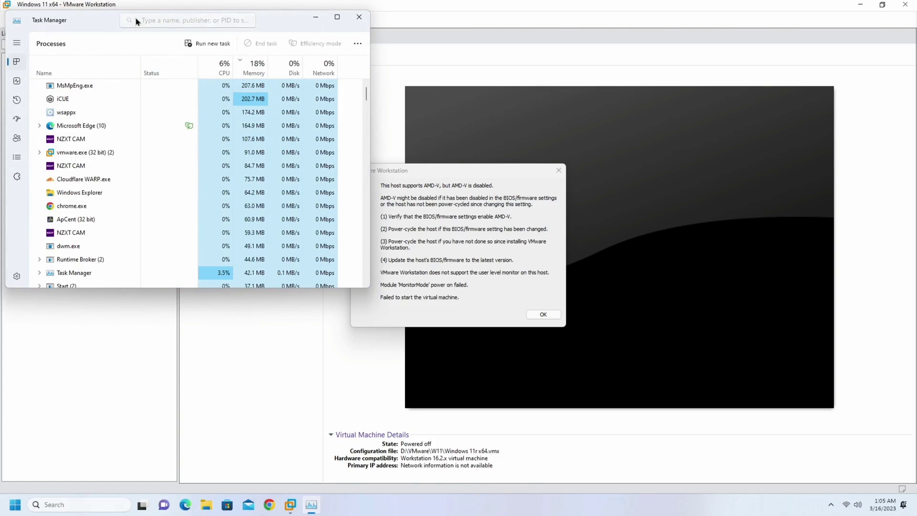
pyautogui.click(17, 81)
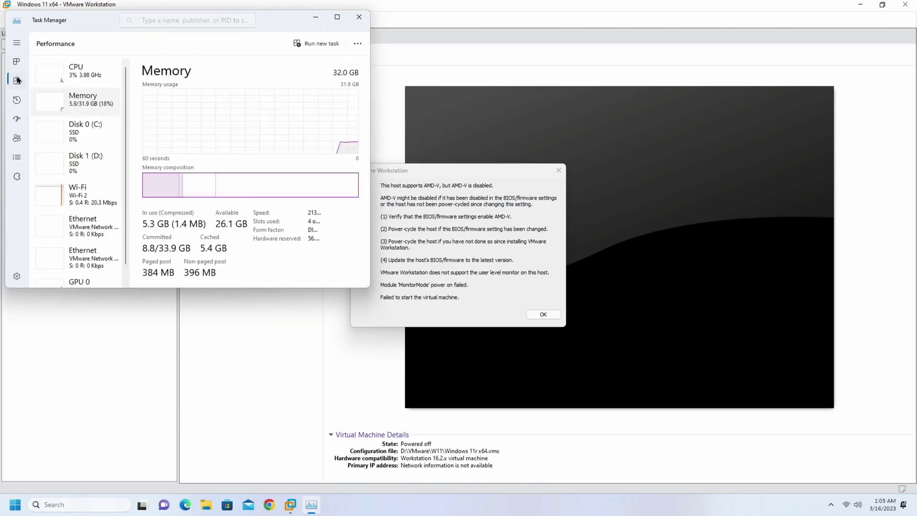
pyautogui.click(77, 72)
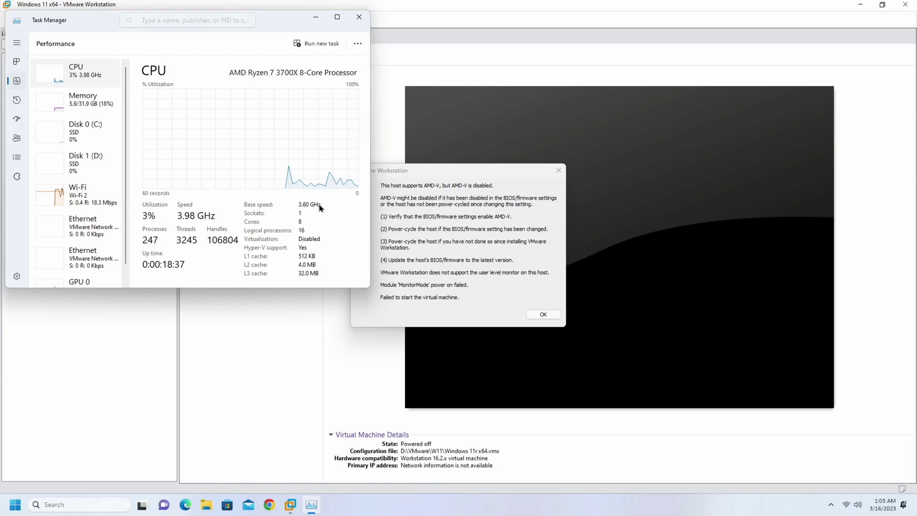
# - Close Task Manager, dismiss the AMD-V error, exit VMware Workstation and restart Windows
pyautogui.click(359, 18)
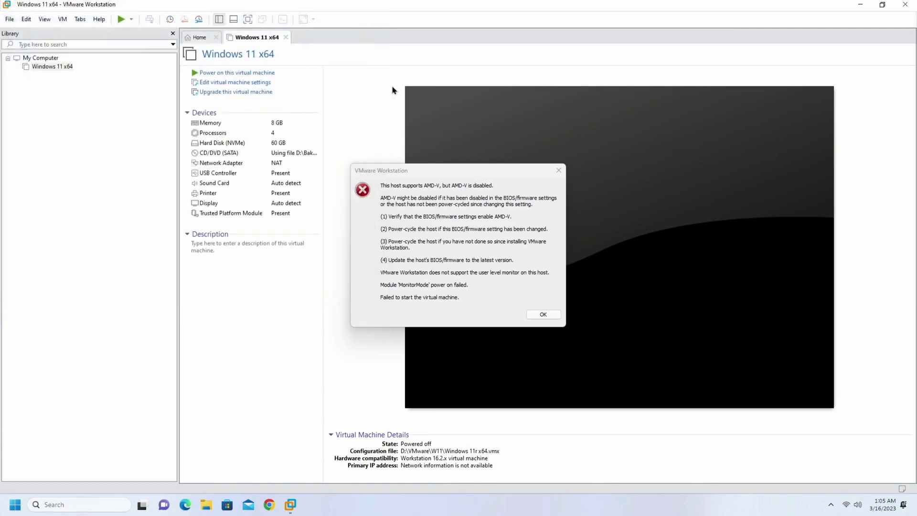
pyautogui.click(542, 314)
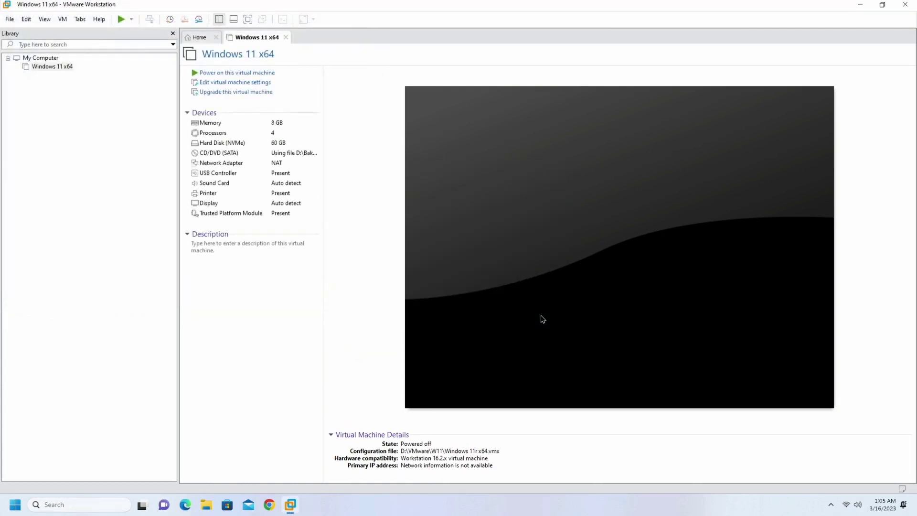
pyautogui.click(906, 7)
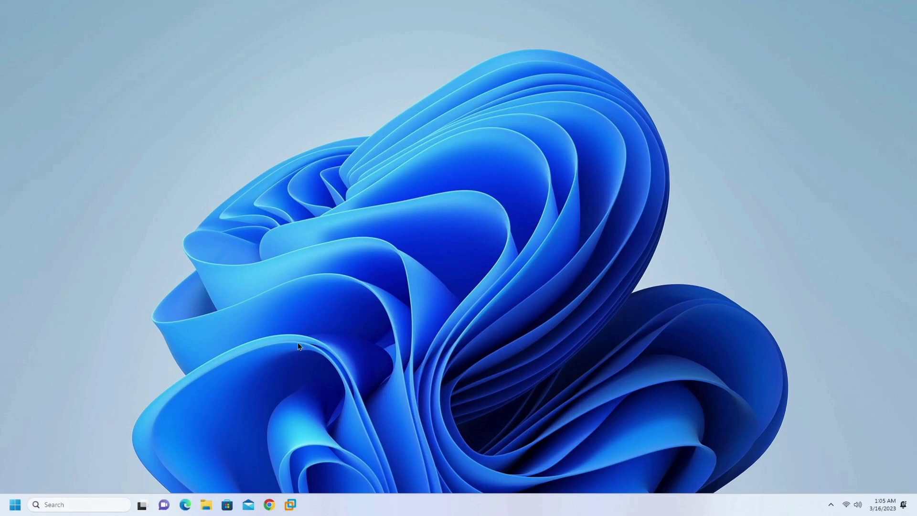
pyautogui.rightClick(15, 505)
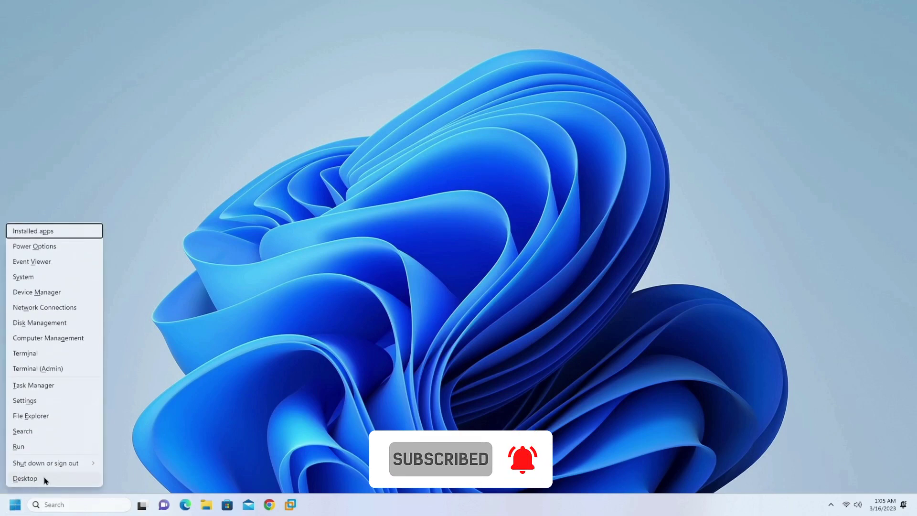
pyautogui.moveTo(68, 467)
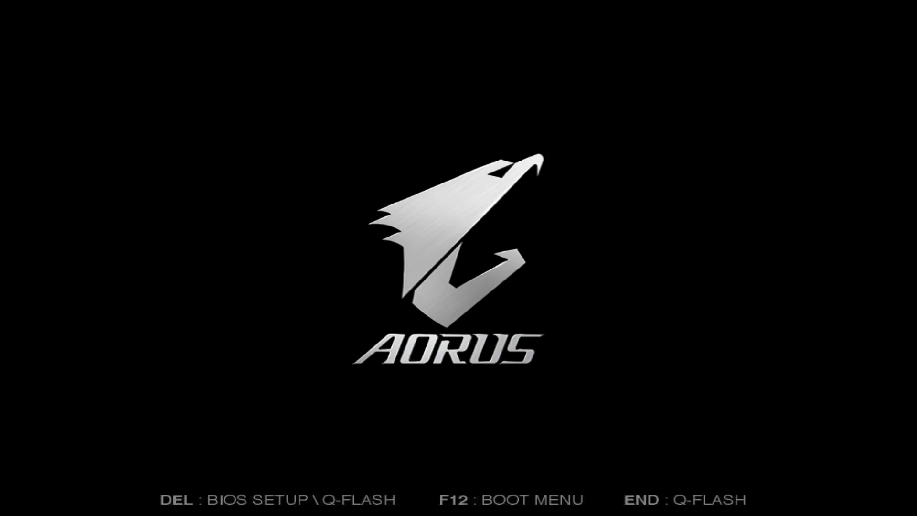
# - Enter the AORUS BIOS setup with the Delete key during boot
pyautogui.press('Delete')
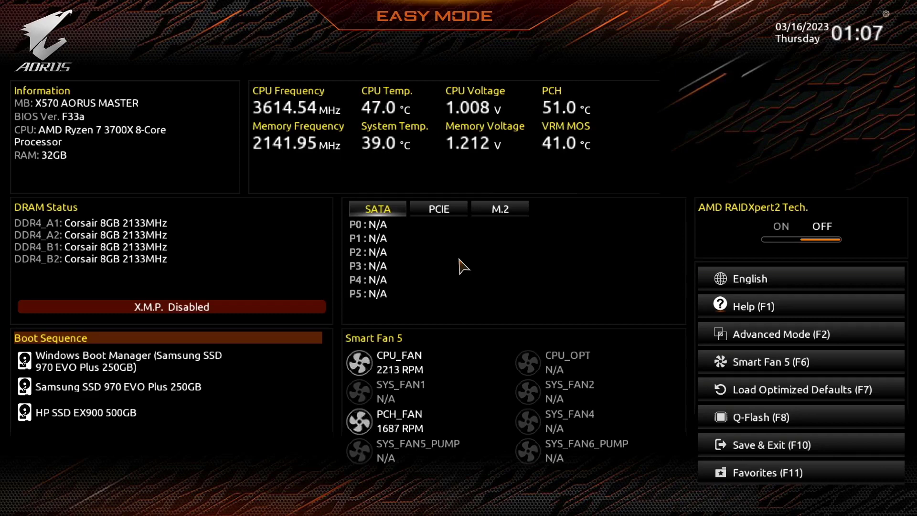
# - Switch to Advanced Mode and set SVM Mode under Advanced CPU Settings to Enabled
pyautogui.click(811, 333)
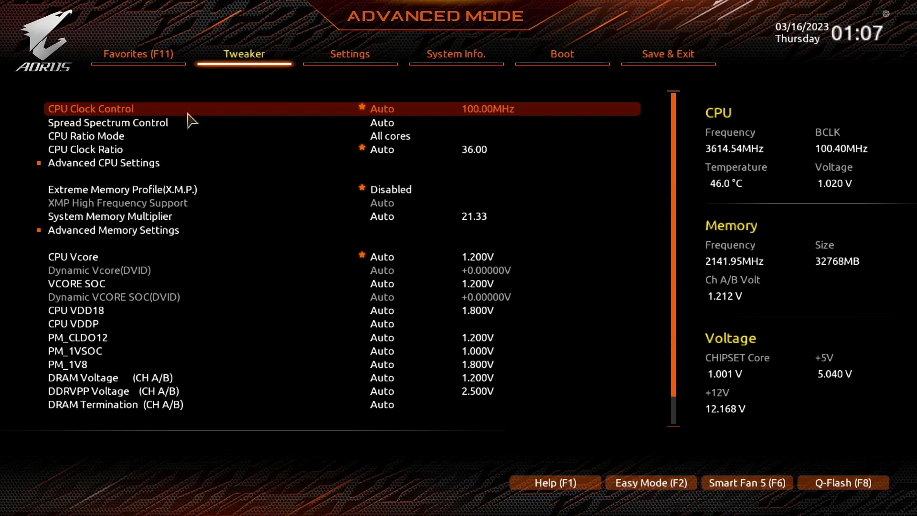
pyautogui.click(94, 165)
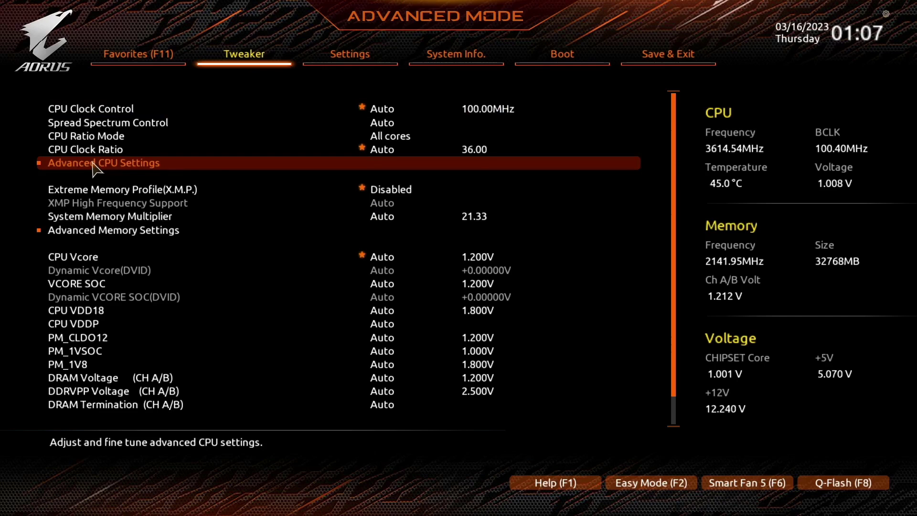
pyautogui.click(94, 164)
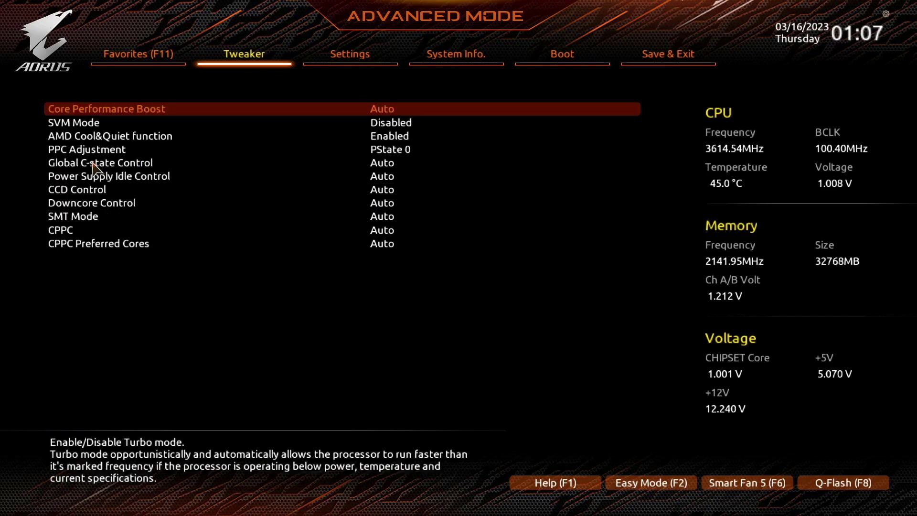
pyautogui.click(86, 127)
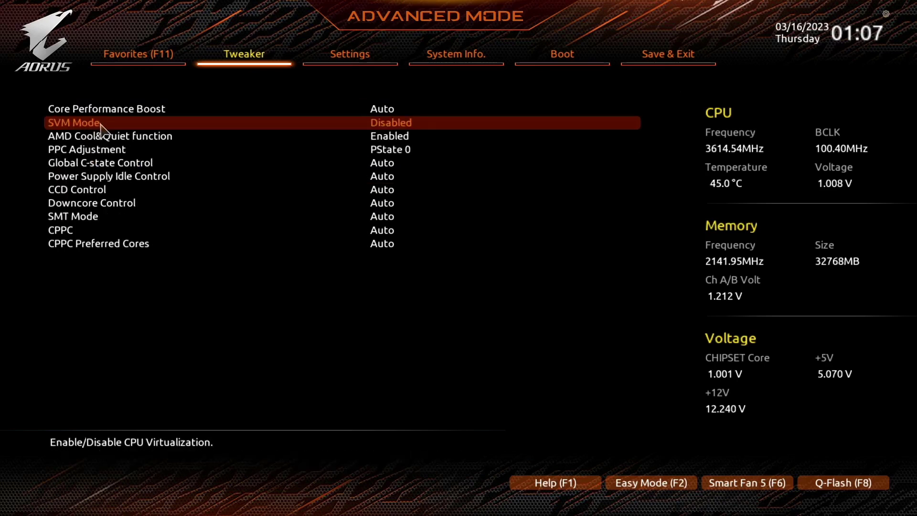
pyautogui.click(100, 125)
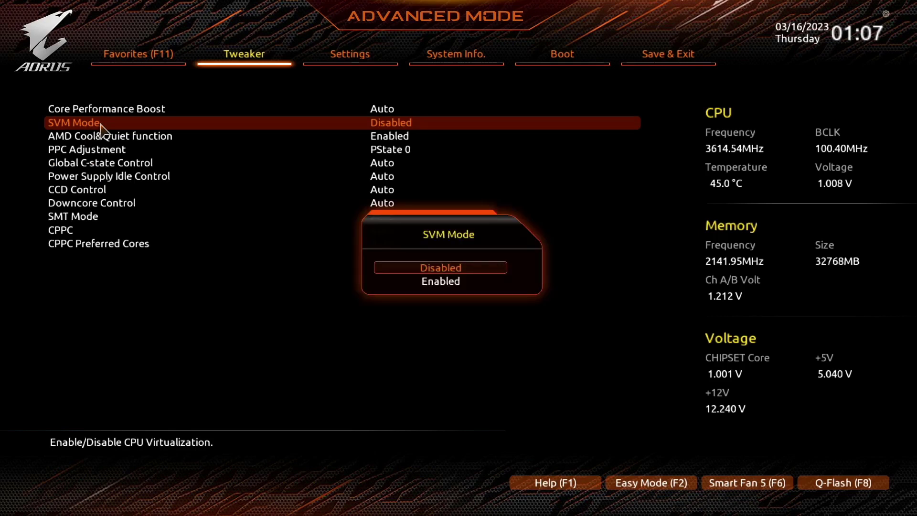
pyautogui.click(446, 279)
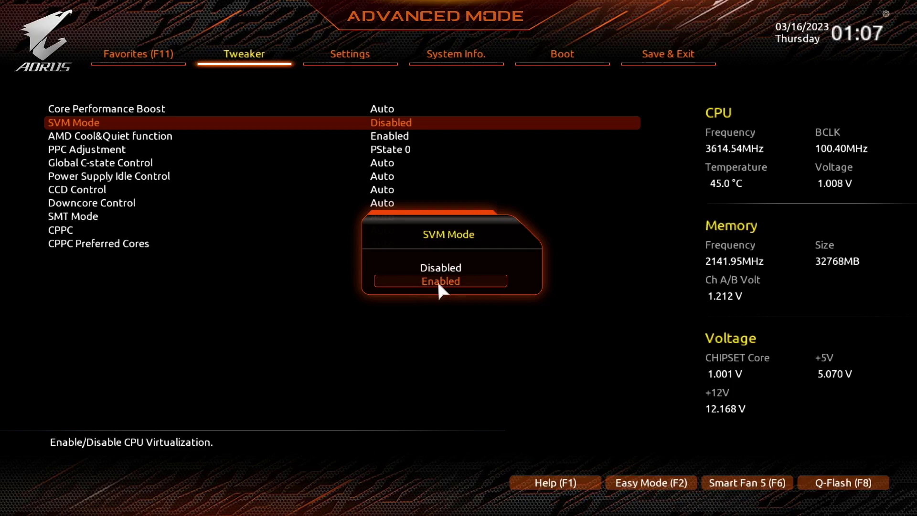
pyautogui.press('Return')
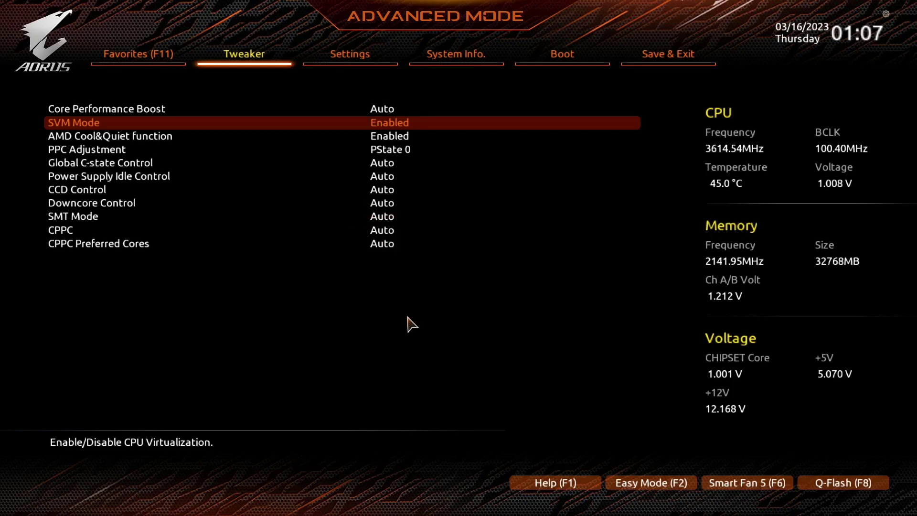
# - Choose Save & Exit Setup and confirm Yes to save the configuration and reset
pyautogui.click(673, 57)
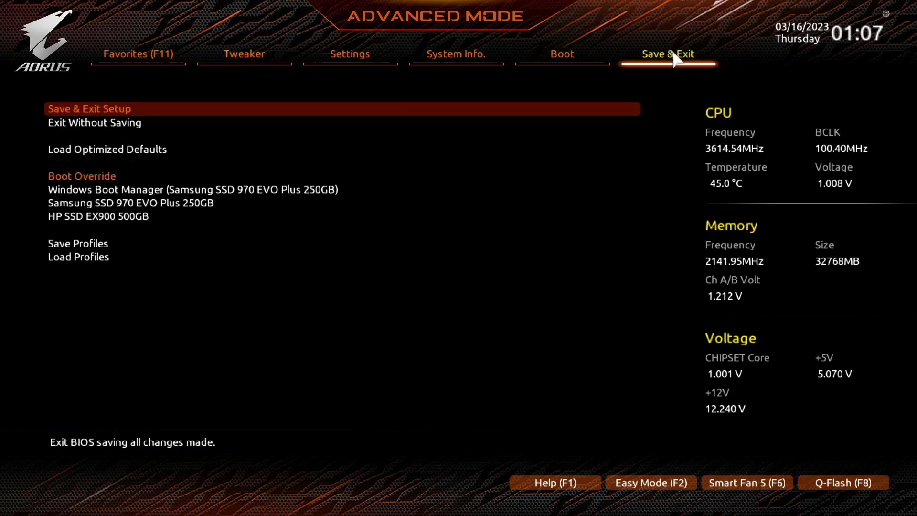
pyautogui.click(75, 112)
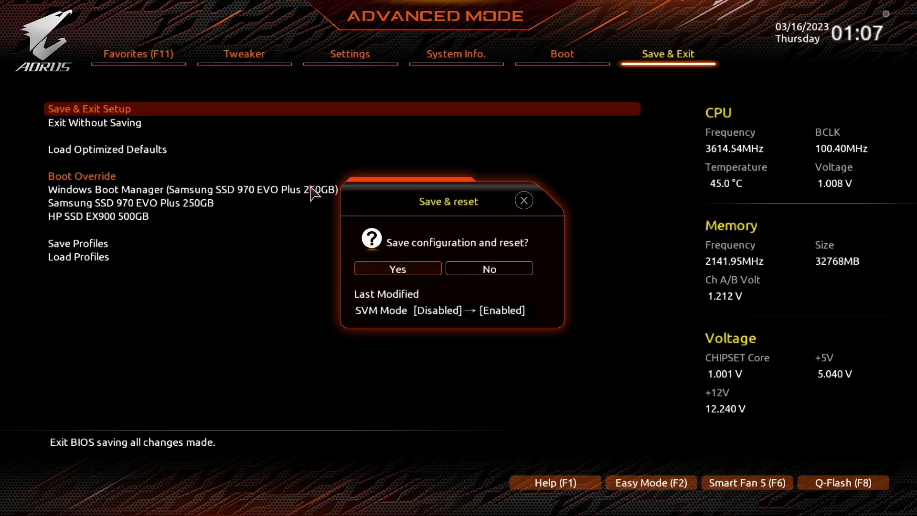
pyautogui.click(398, 270)
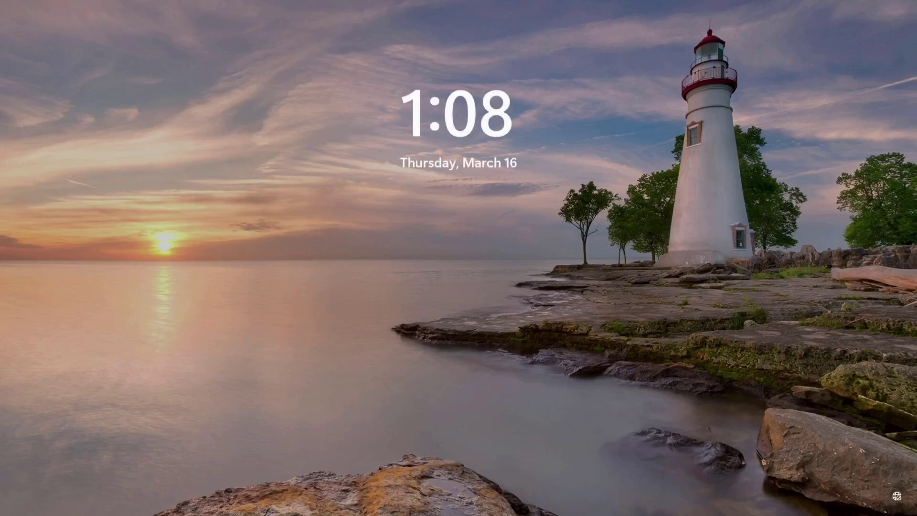
# - Sign in to Windows with the account password and launch VMware Workstation from the taskbar
pyautogui.press('space')
pyautogui.write('****')
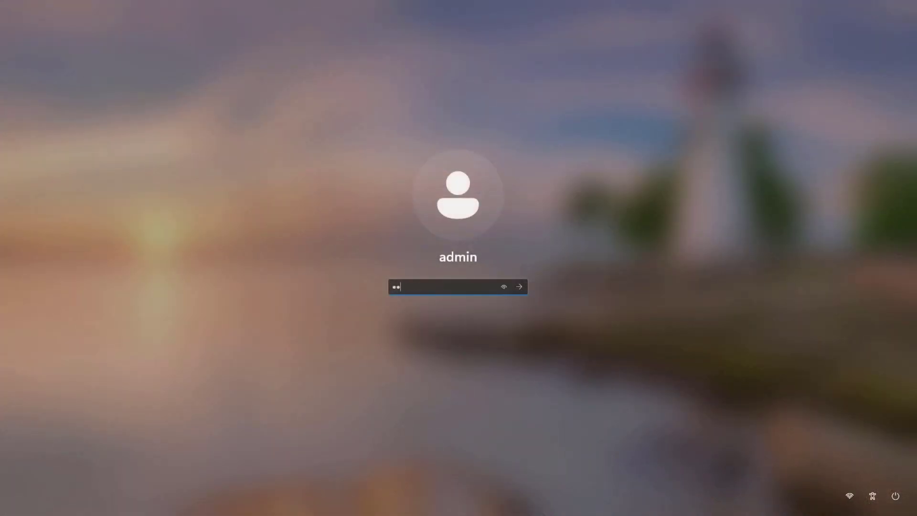
pyautogui.press('Return')
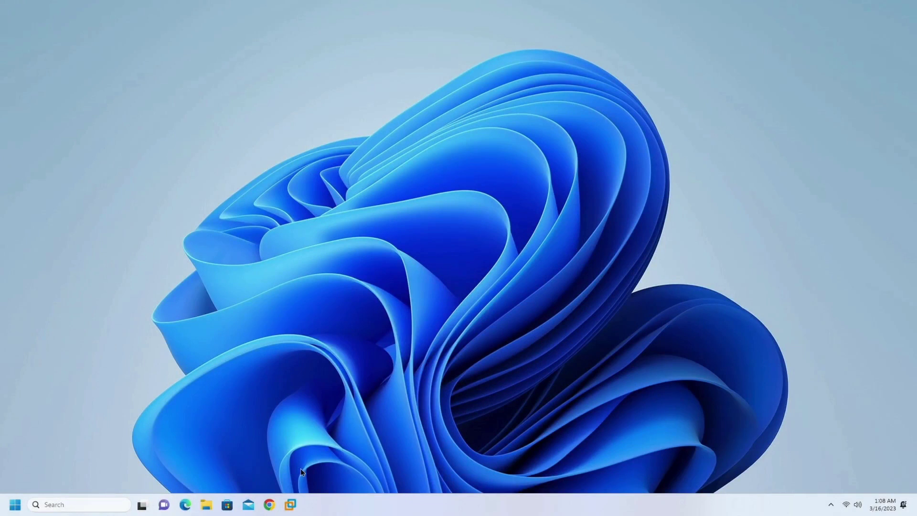
pyautogui.click(290, 510)
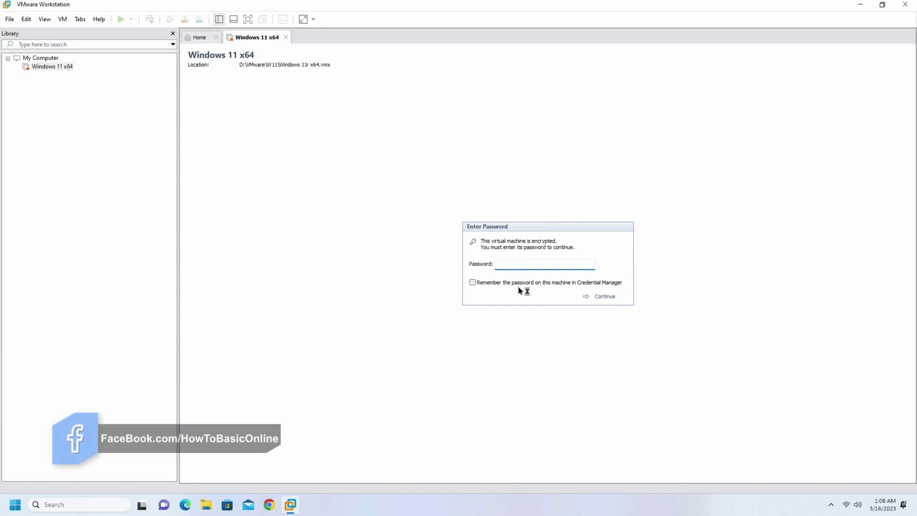
# - Unlock the encrypted Windows 11 x64 VM with its password and power it on
pyautogui.write('••••')
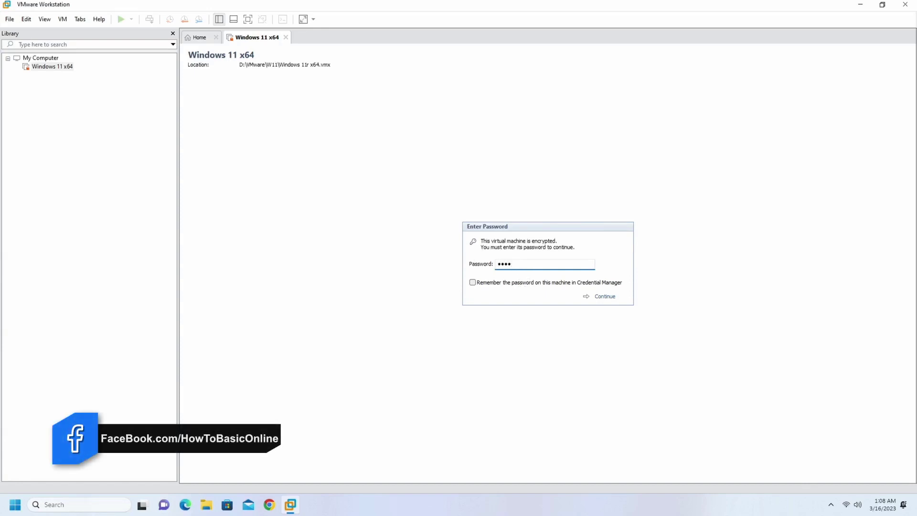
pyautogui.click(604, 302)
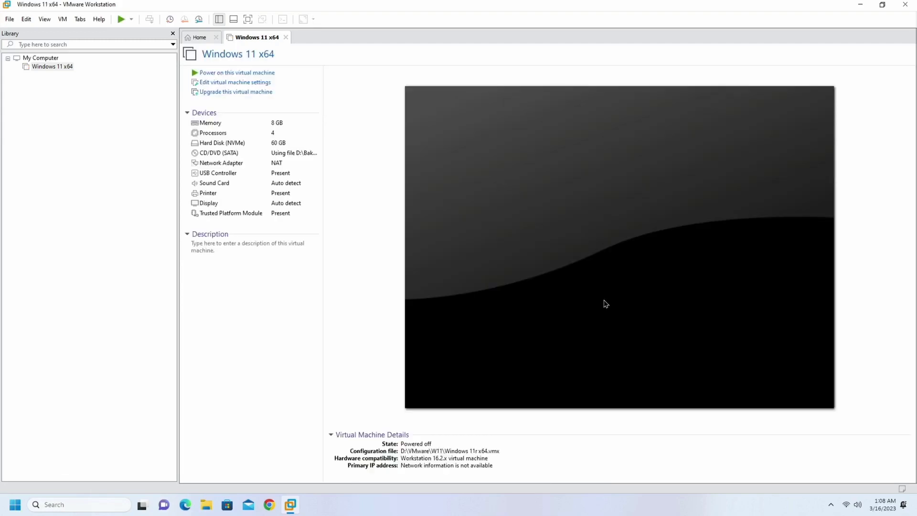
pyautogui.click(197, 75)
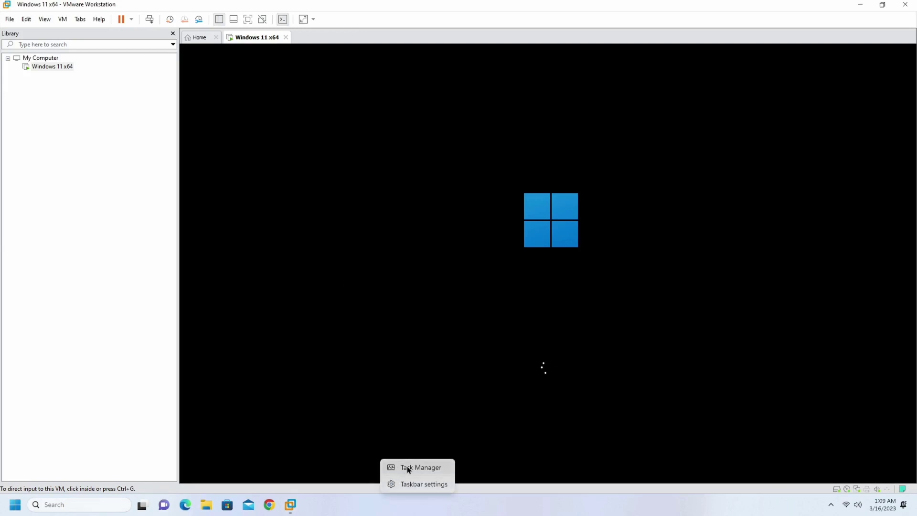
# - Check Task Manager's CPU page for virtualization Enabled, then toggle the VM full screen and back
pyautogui.click(408, 470)
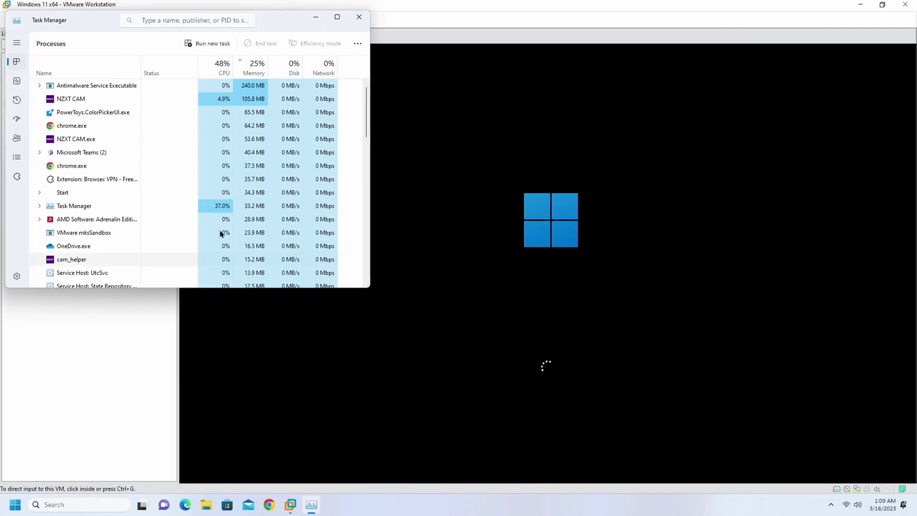
pyautogui.click(17, 82)
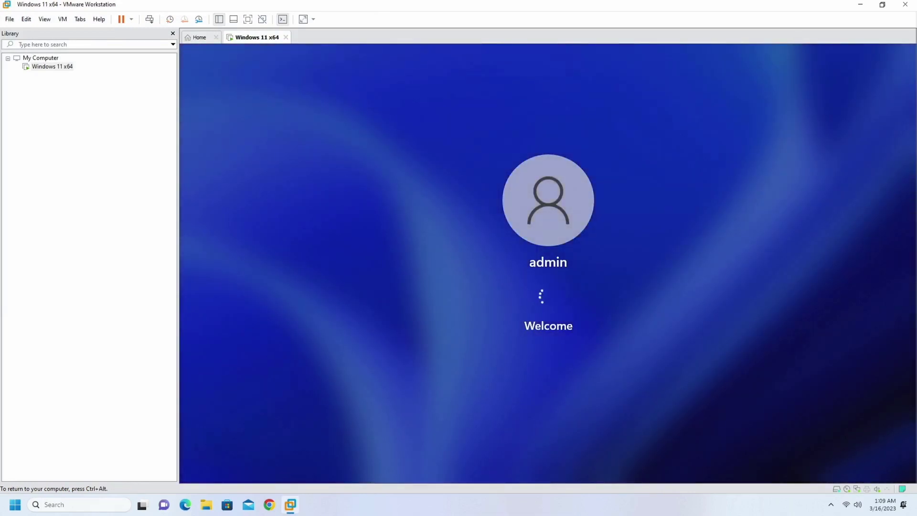
pyautogui.hotkey('ctrl', 'alt', 'Return')
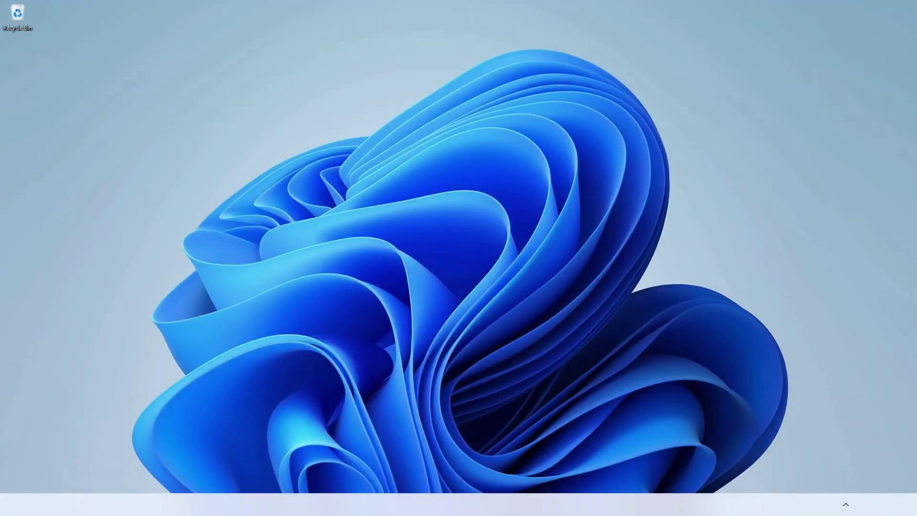
pyautogui.hotkey('ctrl', 'alt', 'Return')
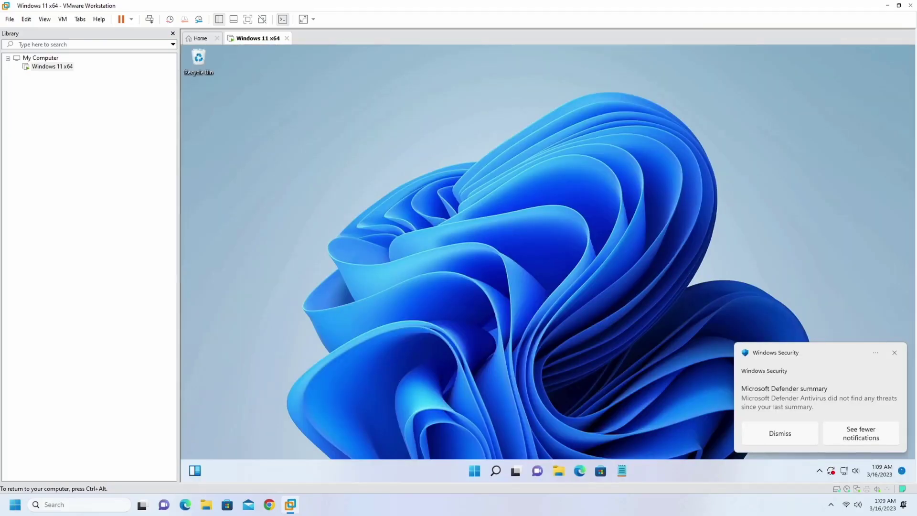